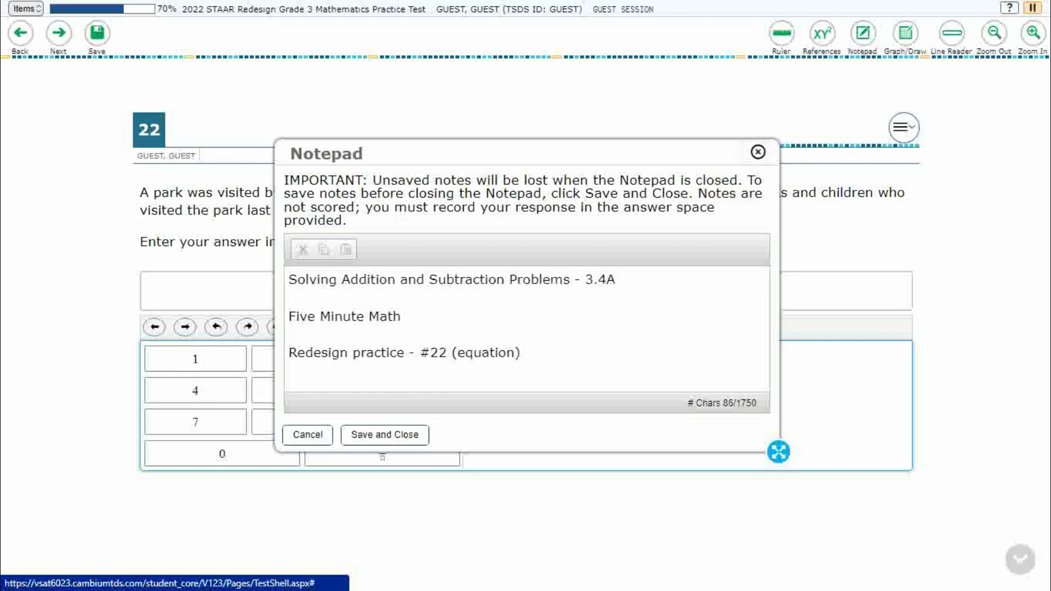
Step: Close the notepad without saving so question 22 and its empty answer box show
key(Escape)
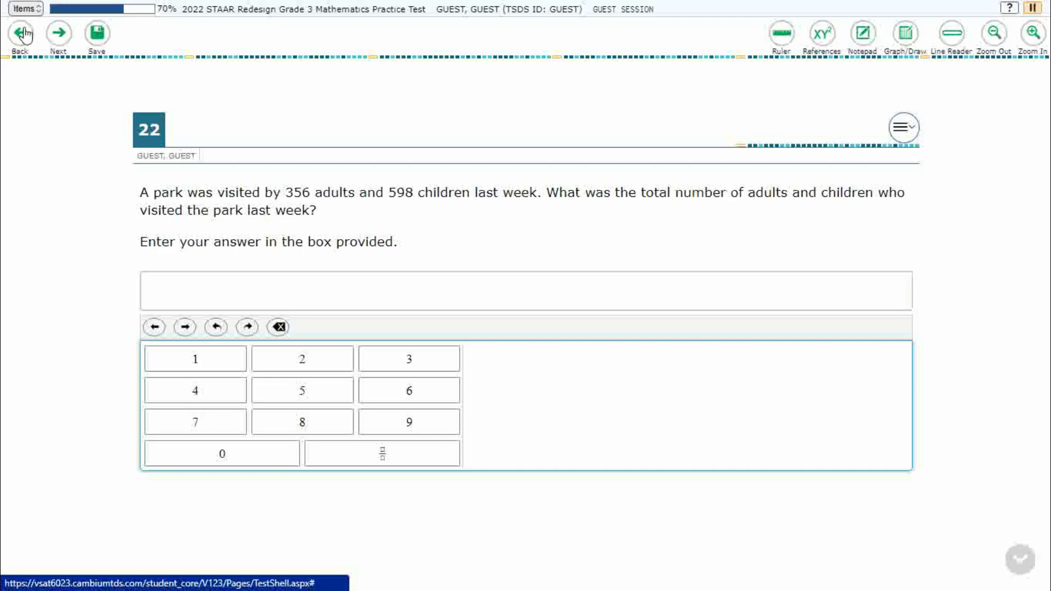
Step: Open the Graph Paper overlay and expand it across the whole question page
click(906, 32)
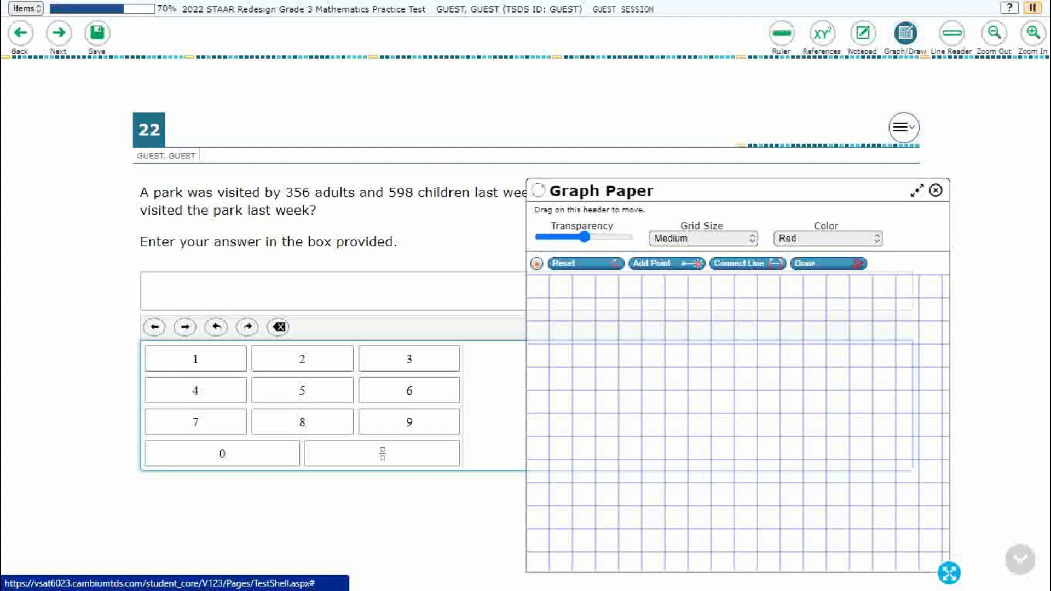
click(917, 190)
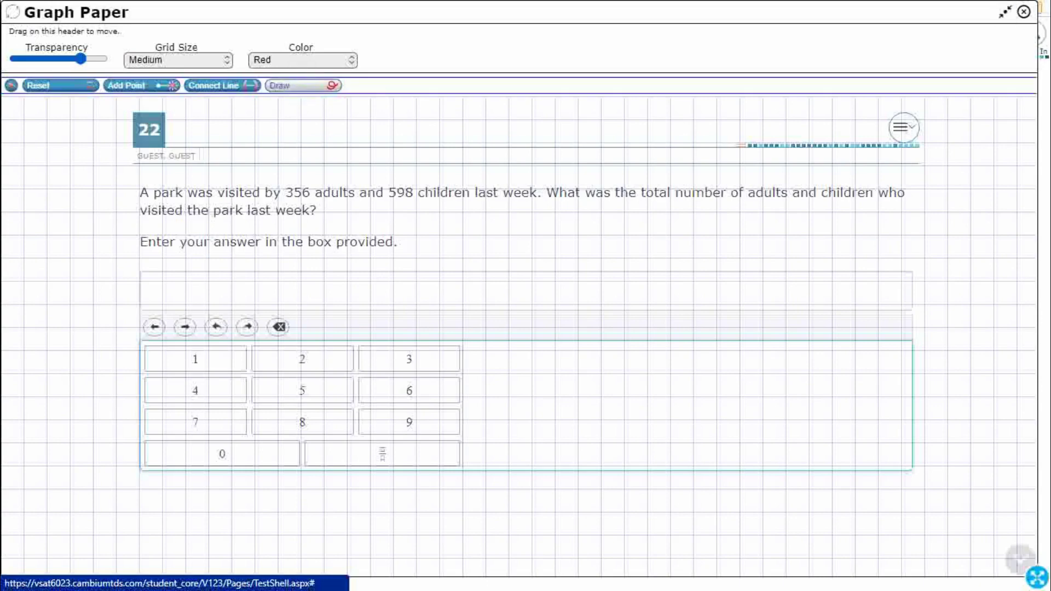
Step: Underline 356 adults and 598 children in red, circle 'total', and draw the bracket
drag(293, 206, 339, 205)
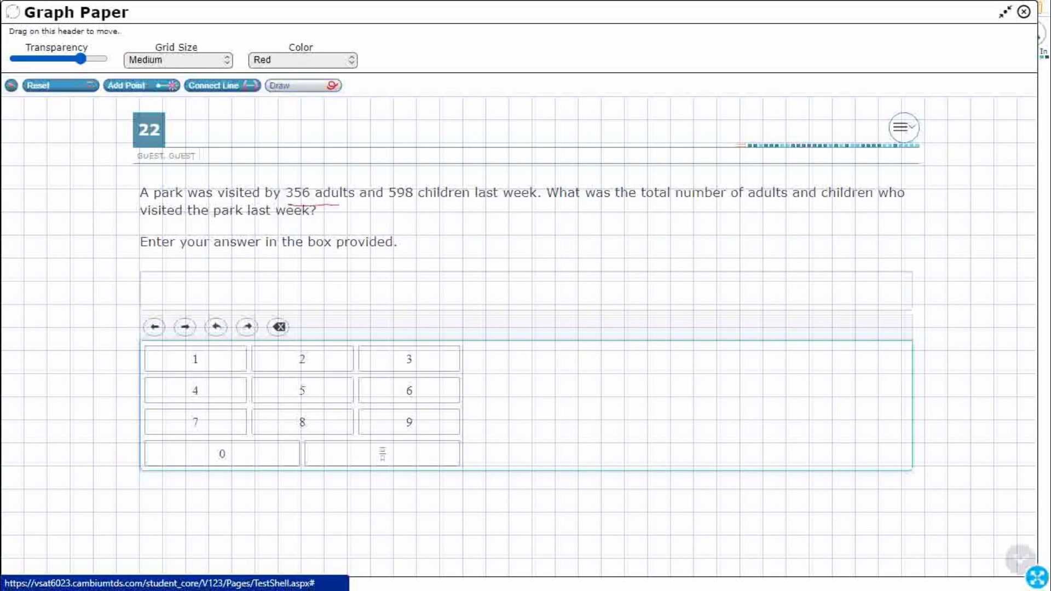
drag(402, 203, 457, 203)
mouse_move(642, 206)
mouse_down()
mouse_move(679, 171)
mouse_move(639, 209)
mouse_up()
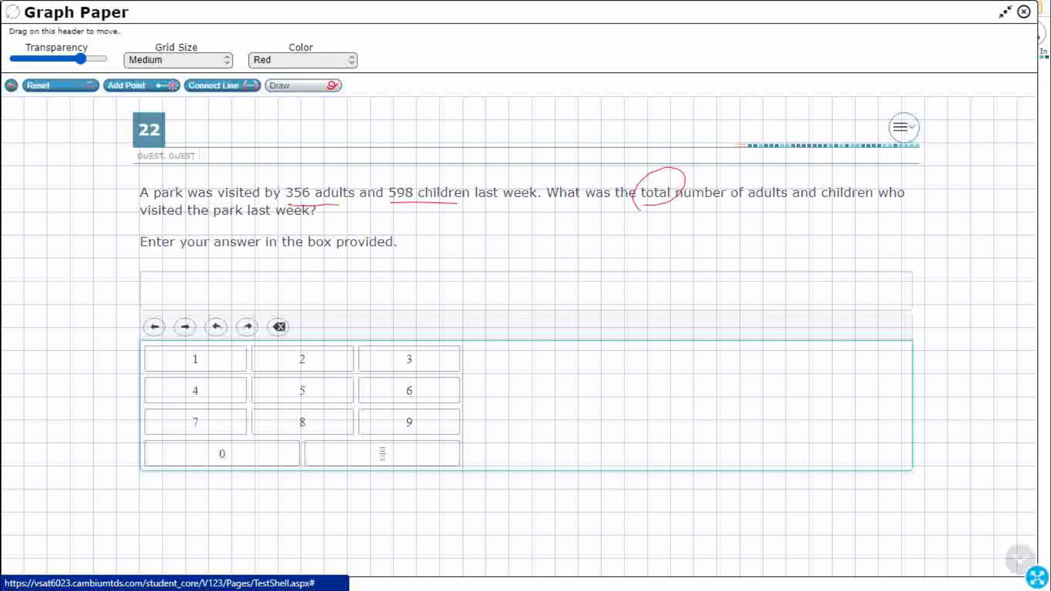
mouse_move(639, 255)
mouse_down()
mouse_move(637, 304)
mouse_move(755, 280)
mouse_up()
mouse_move(767, 258)
mouse_down()
mouse_move(775, 253)
mouse_move(777, 281)
mouse_move(902, 277)
mouse_move(904, 298)
mouse_up()
Step: Finish the bracket's question mark, draw a two-part bar, and label the parts 356 and 598
click(778, 293)
mouse_move(633, 333)
mouse_down()
mouse_move(632, 358)
mouse_move(652, 392)
mouse_move(908, 391)
mouse_move(905, 333)
mouse_move(640, 336)
mouse_up()
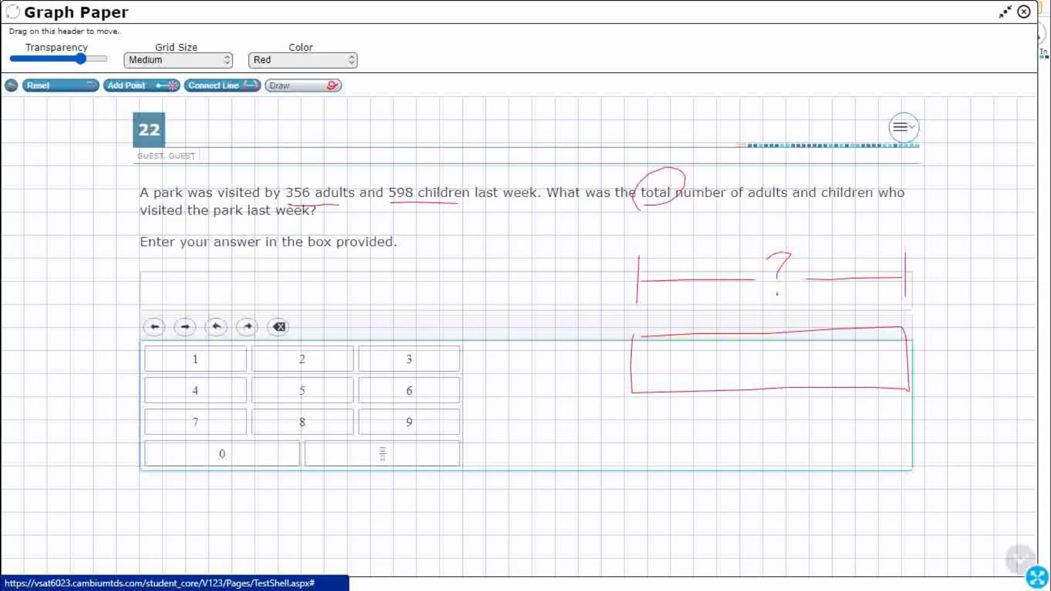
drag(739, 338, 736, 392)
mouse_move(656, 356)
mouse_down()
mouse_move(669, 371)
mouse_move(655, 379)
mouse_move(682, 363)
mouse_move(680, 378)
mouse_move(703, 373)
mouse_up()
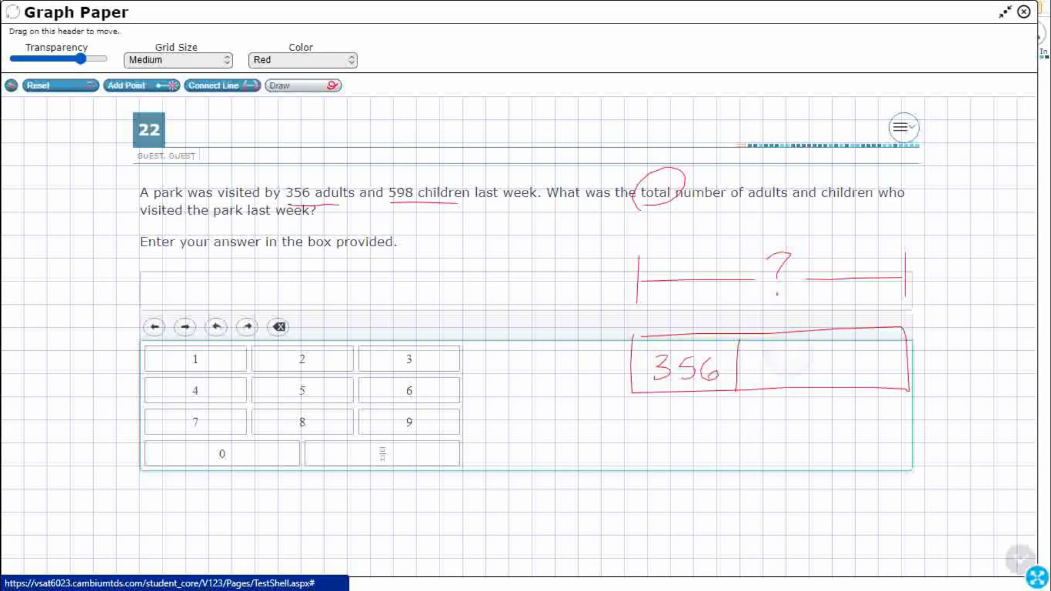
mouse_move(790, 352)
mouse_down()
mouse_move(776, 373)
mouse_move(840, 375)
mouse_move(843, 353)
mouse_up()
Step: Add 356 + 598 in columns with carried 1s to get 954
mouse_move(488, 355)
mouse_down()
mouse_move(489, 369)
mouse_move(540, 370)
mouse_move(488, 387)
mouse_move(487, 396)
mouse_move(540, 393)
mouse_move(546, 380)
mouse_up()
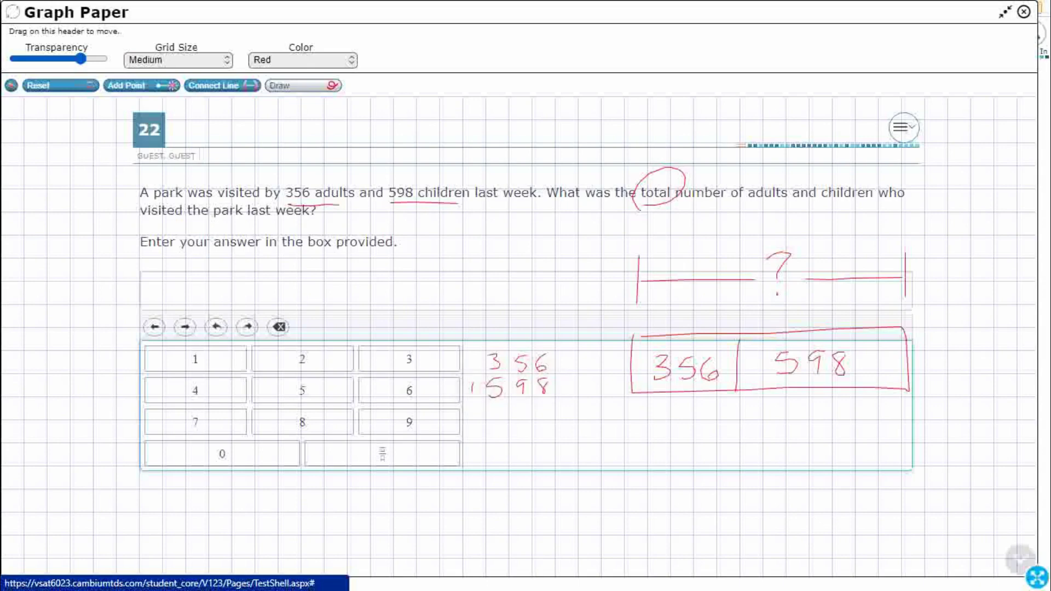
drag(470, 401, 554, 398)
drag(514, 340, 513, 354)
drag(527, 404, 516, 418)
drag(485, 342, 487, 356)
drag(499, 405, 495, 420)
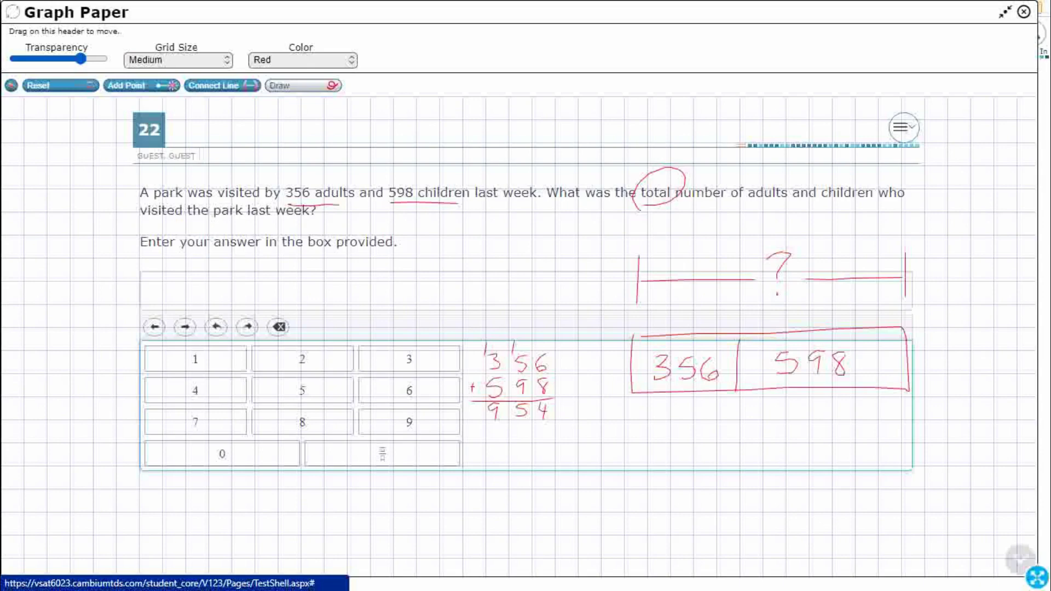
Step: Label the column addition 'standard algorithm'
mouse_move(477, 260)
mouse_down()
mouse_move(460, 277)
mouse_move(486, 280)
mouse_move(495, 261)
mouse_up()
mouse_move(505, 261)
mouse_down()
mouse_move(506, 273)
mouse_move(539, 272)
mouse_up()
mouse_move(551, 256)
mouse_down()
mouse_move(545, 263)
mouse_move(564, 268)
mouse_up()
mouse_move(569, 262)
mouse_down()
mouse_move(584, 255)
mouse_move(575, 265)
mouse_up()
drag(582, 237, 582, 269)
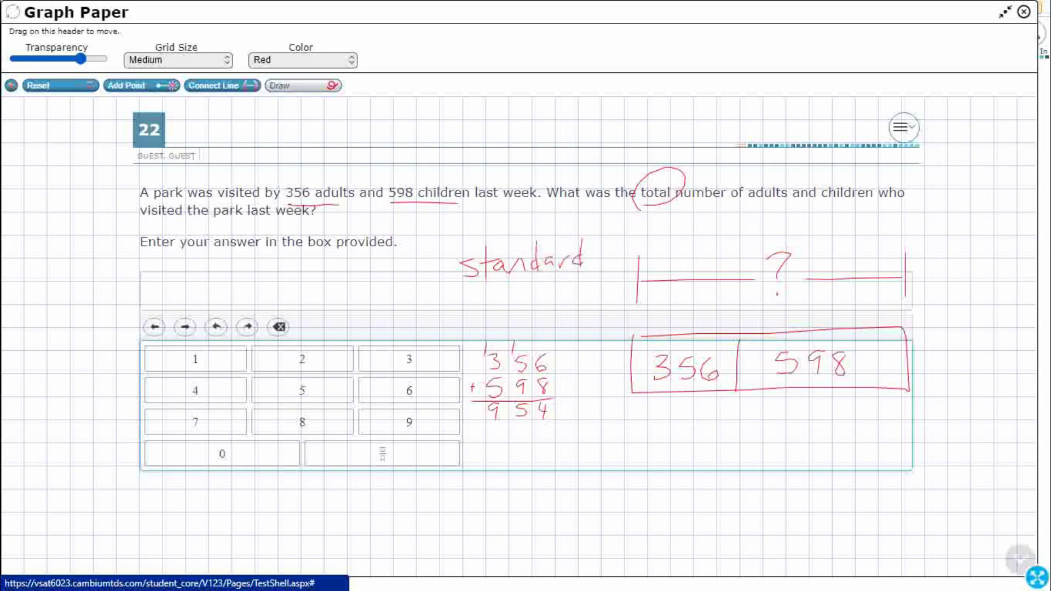
mouse_move(475, 299)
mouse_down()
mouse_move(477, 310)
mouse_move(504, 303)
mouse_move(495, 319)
mouse_up()
drag(514, 292, 514, 305)
drag(523, 305, 545, 300)
drag(539, 290, 555, 296)
drag(555, 289, 586, 298)
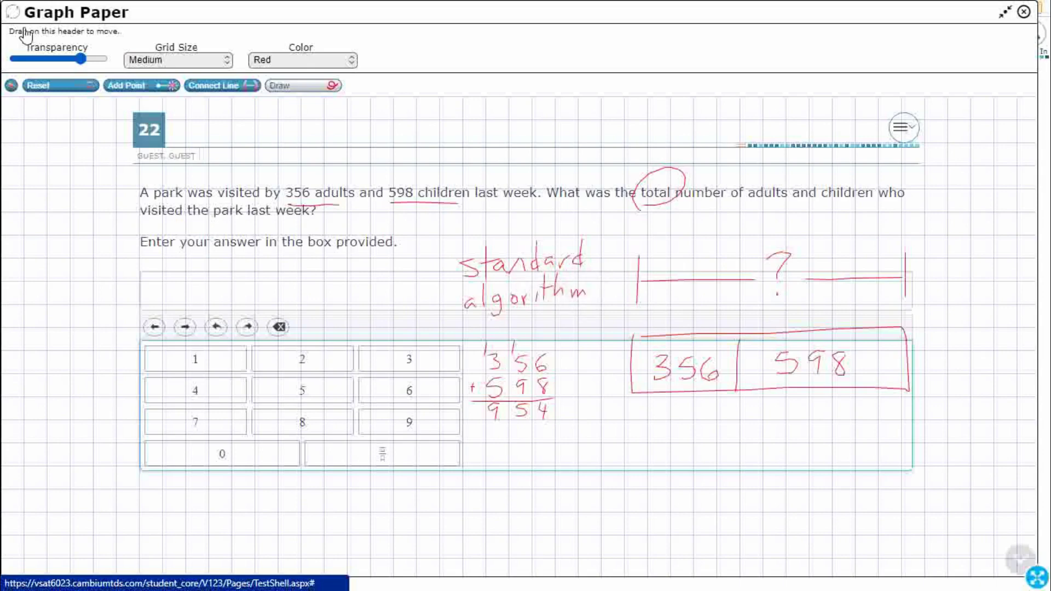
Step: Write the label 'compensation' with 356 beside it
mouse_move(643, 431)
mouse_down()
mouse_move(643, 441)
mouse_move(656, 429)
mouse_move(691, 453)
mouse_move(713, 440)
mouse_move(765, 441)
mouse_up()
drag(757, 432, 799, 438)
drag(812, 427, 801, 441)
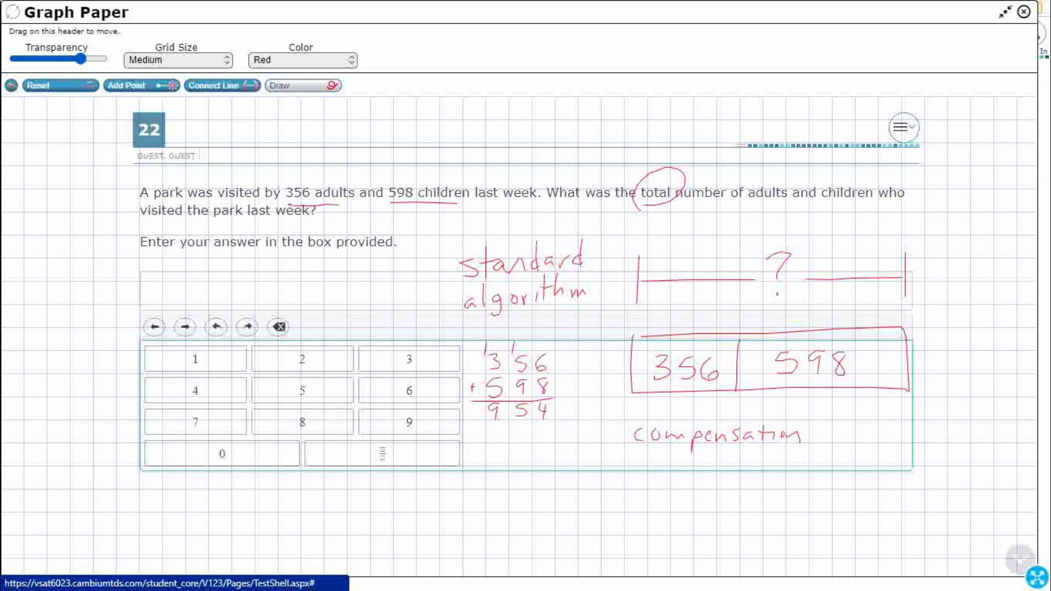
mouse_move(839, 426)
mouse_down()
mouse_move(843, 438)
mouse_move(885, 432)
mouse_move(838, 461)
mouse_move(855, 446)
mouse_move(867, 464)
mouse_move(886, 463)
mouse_move(891, 449)
mouse_up()
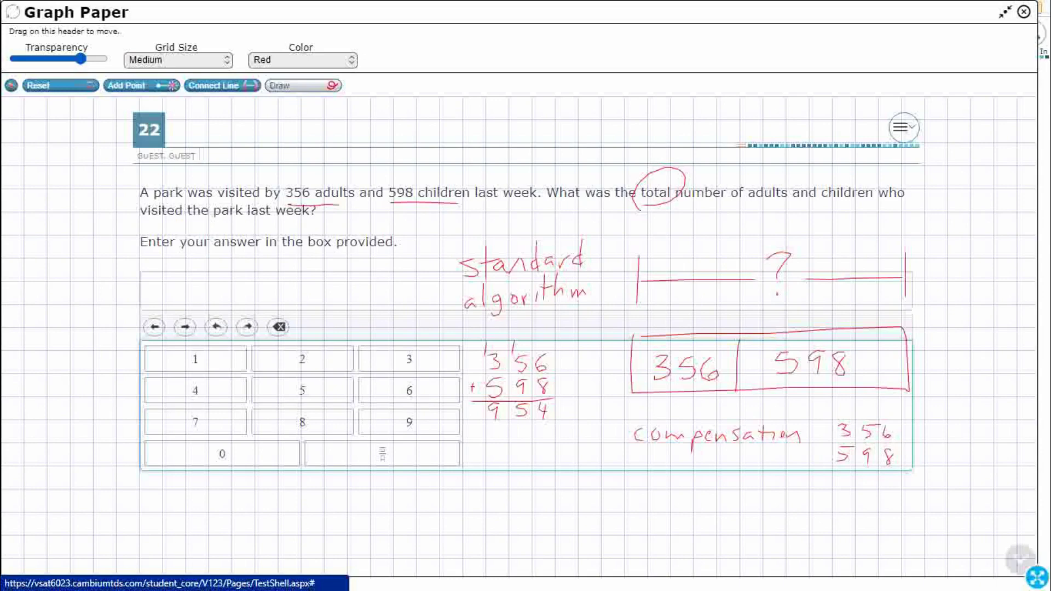
Step: Show 598 + 2 = 600, 356 + 600 = 956, circle the +2, and subtract 2 to get 954
mouse_move(907, 450)
mouse_down()
mouse_move(907, 463)
mouse_move(934, 458)
mouse_up()
mouse_move(956, 451)
mouse_down()
mouse_move(953, 463)
mouse_move(957, 451)
mouse_move(979, 465)
mouse_move(986, 448)
mouse_up()
mouse_move(932, 425)
mouse_down()
mouse_move(940, 430)
mouse_move(932, 437)
mouse_move(963, 431)
mouse_move(954, 437)
mouse_up()
drag(956, 423, 977, 434)
mouse_move(919, 472)
mouse_down()
mouse_move(991, 465)
mouse_move(934, 485)
mouse_move(978, 482)
mouse_up()
mouse_move(902, 448)
mouse_down()
mouse_move(925, 470)
mouse_move(907, 445)
mouse_up()
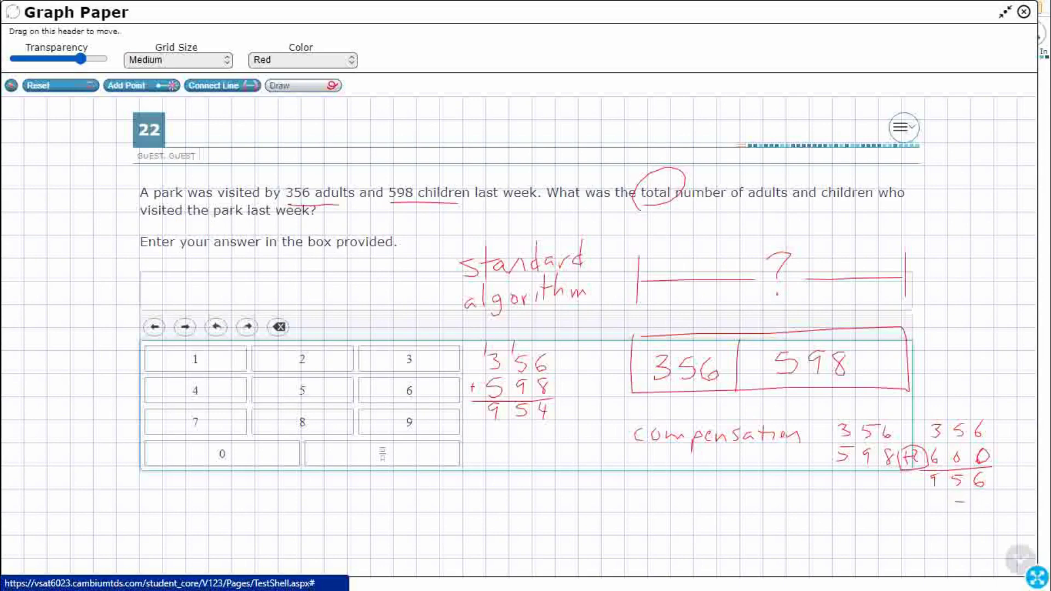
mouse_move(977, 497)
mouse_down()
mouse_move(987, 507)
mouse_move(955, 512)
mouse_move(988, 511)
mouse_move(933, 523)
mouse_move(984, 526)
mouse_up()
drag(982, 516, 980, 532)
Step: Close the graph paper and enter 954 in item 22's answer box, deleting an extra 9
click(1023, 12)
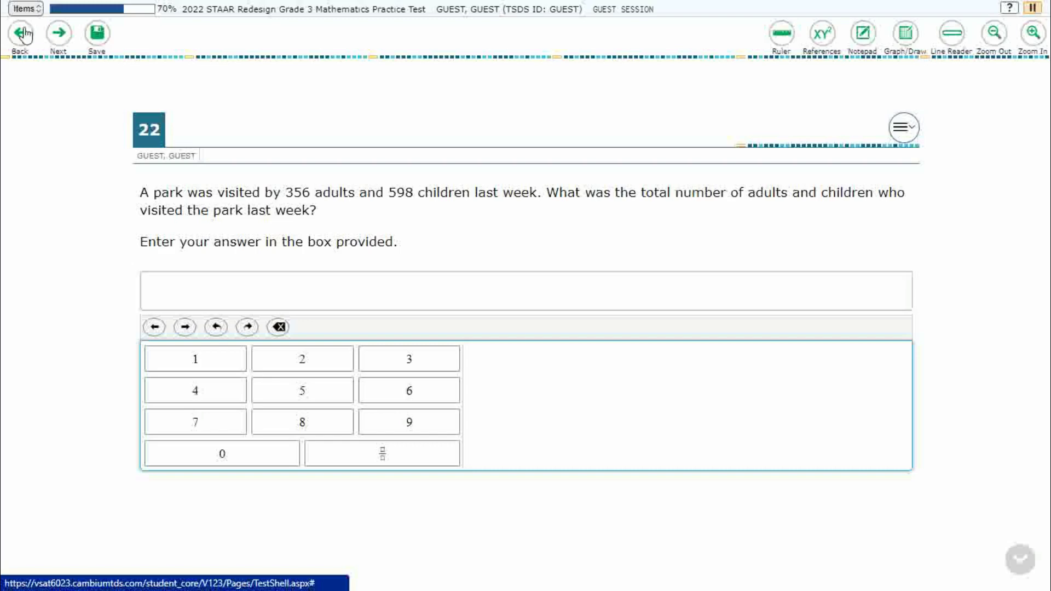
text(99)
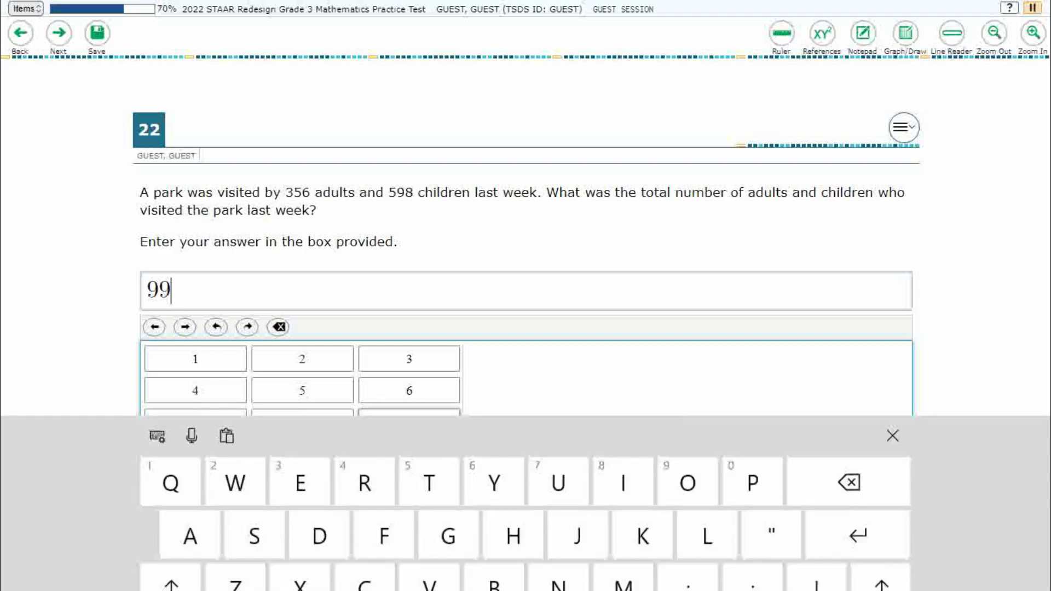
click(893, 357)
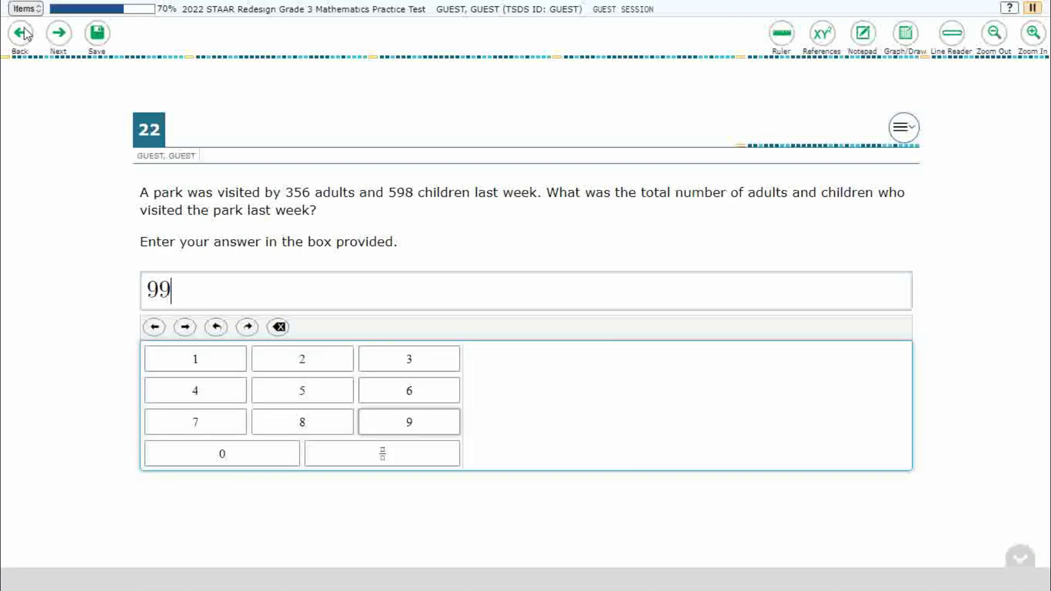
key(BackSpace)
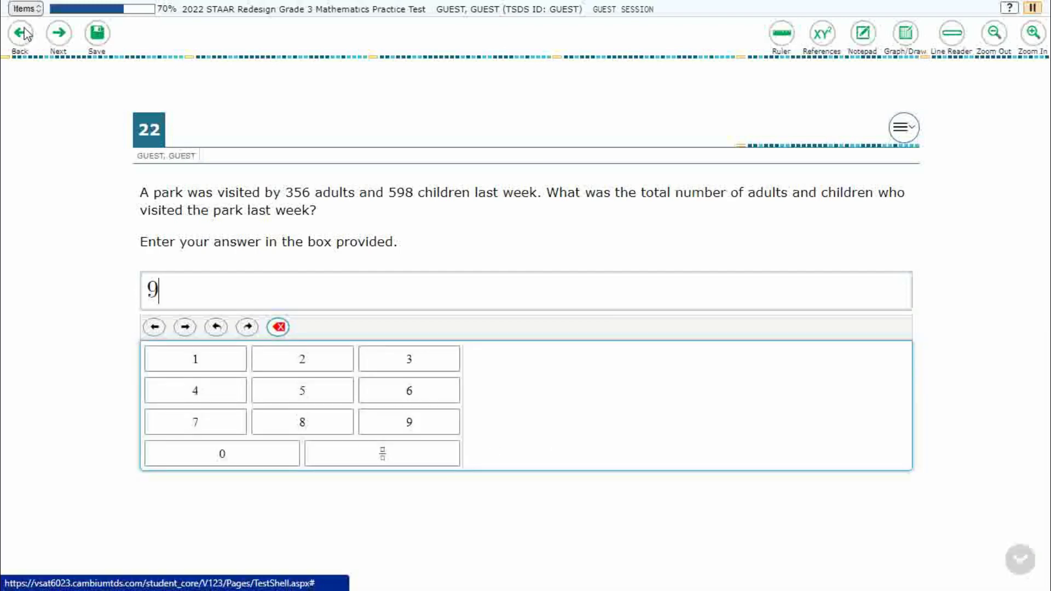
click(301, 390)
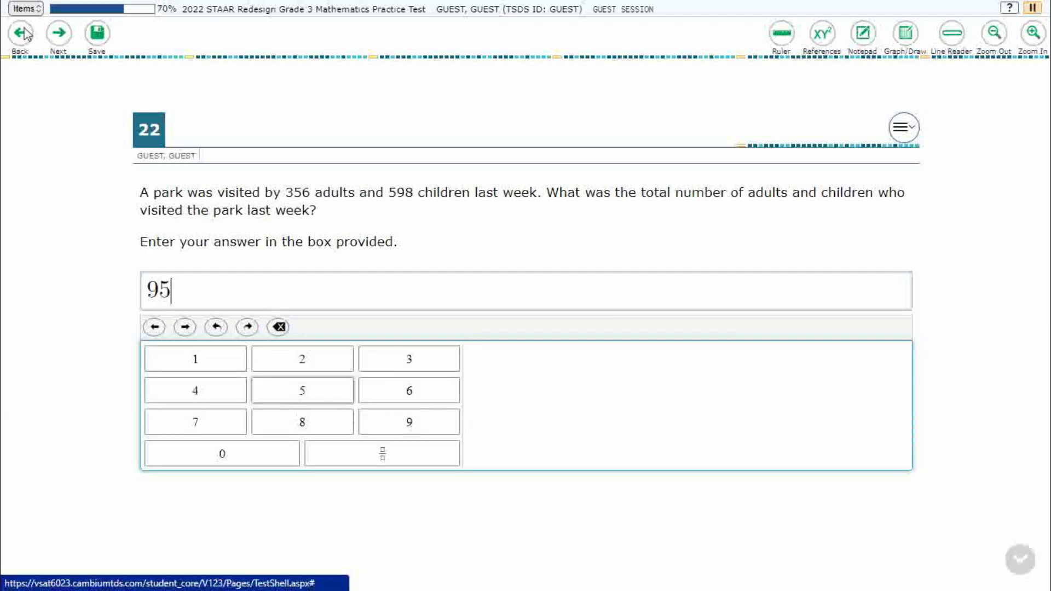
click(195, 389)
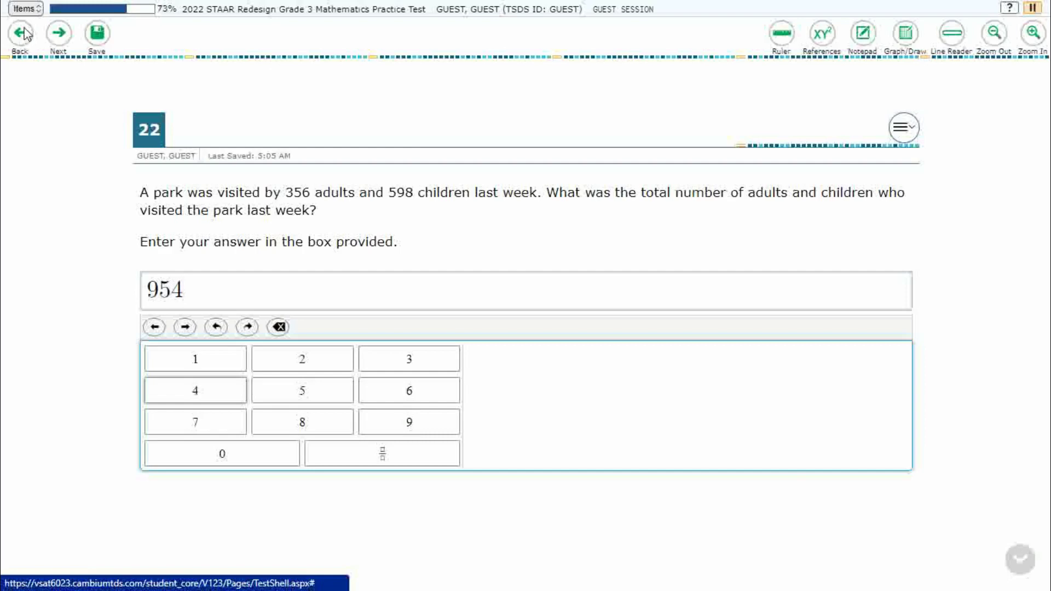
Step: Delete and retype the 5 in 954, then close the on-screen keyboard
click(185, 327)
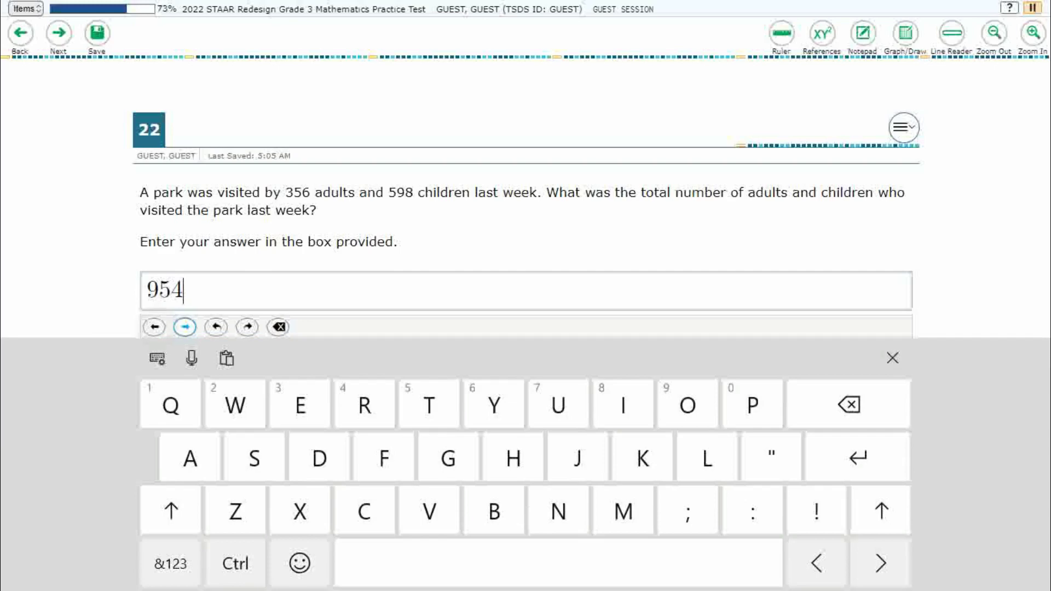
click(154, 327)
key(Left)
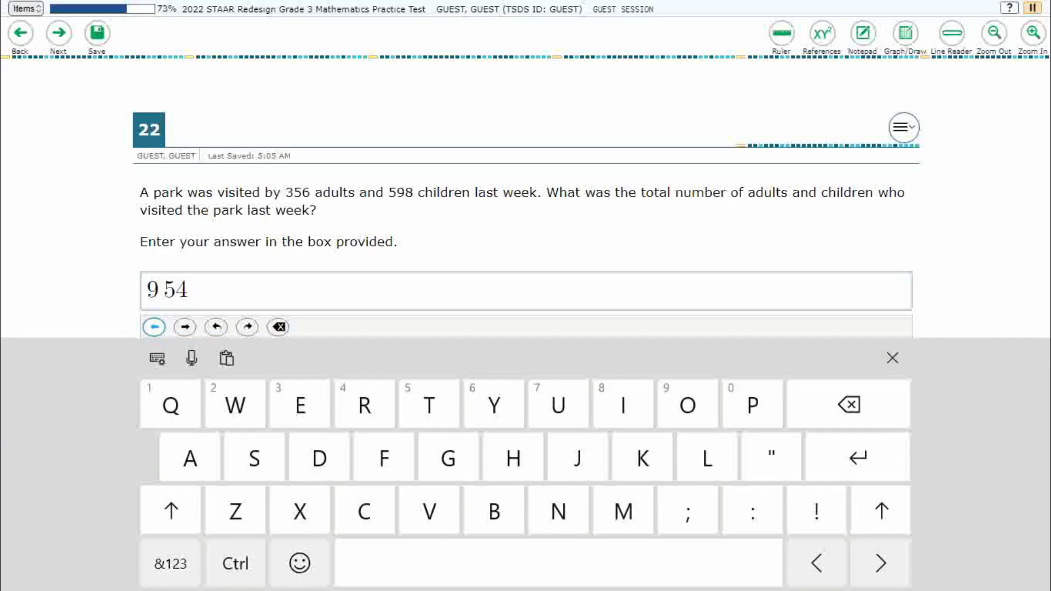
click(184, 326)
click(278, 327)
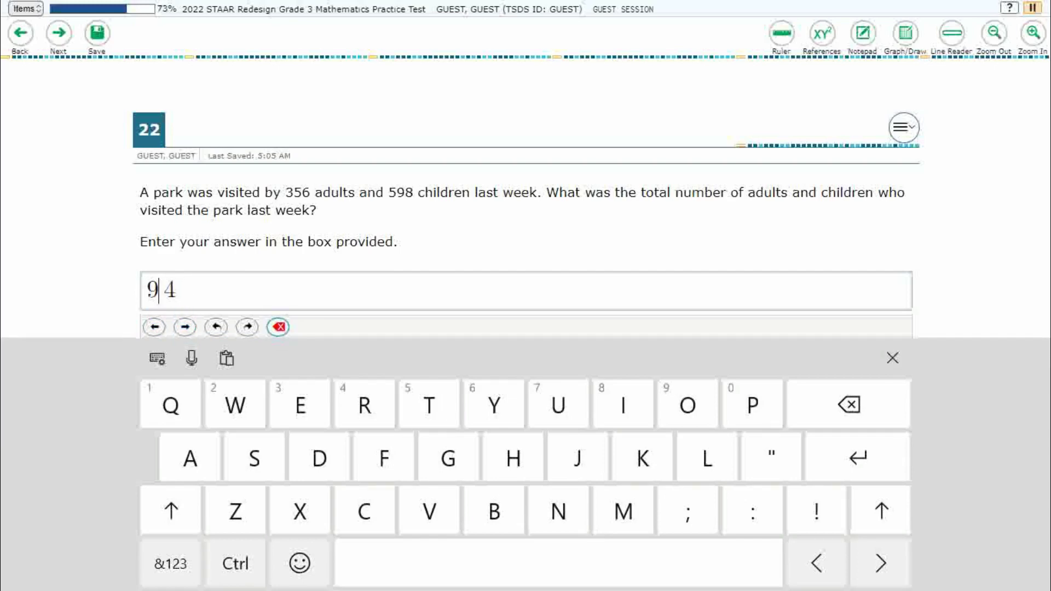
click(892, 357)
click(301, 389)
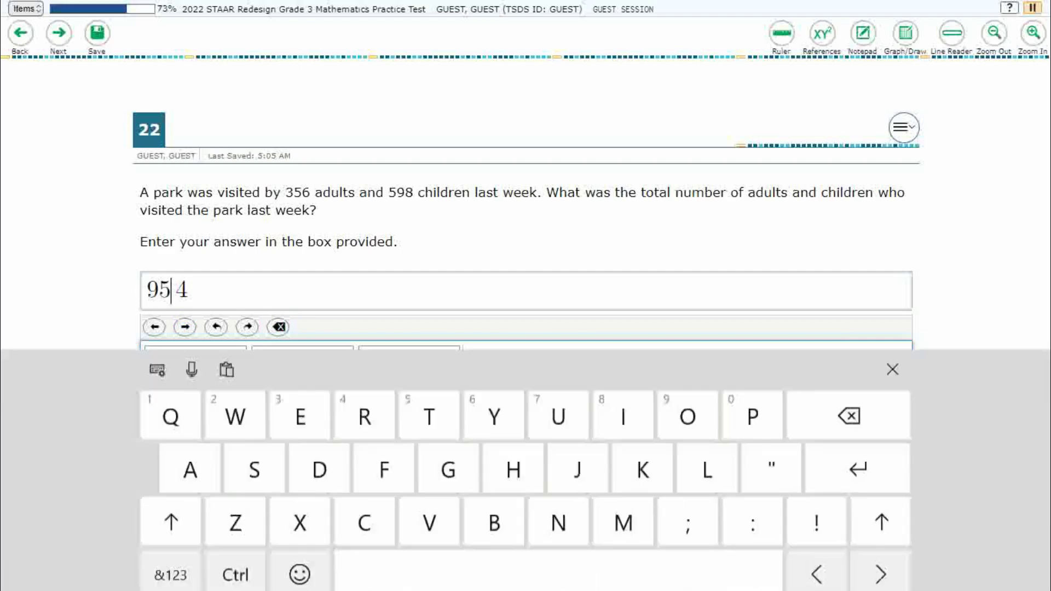
click(184, 289)
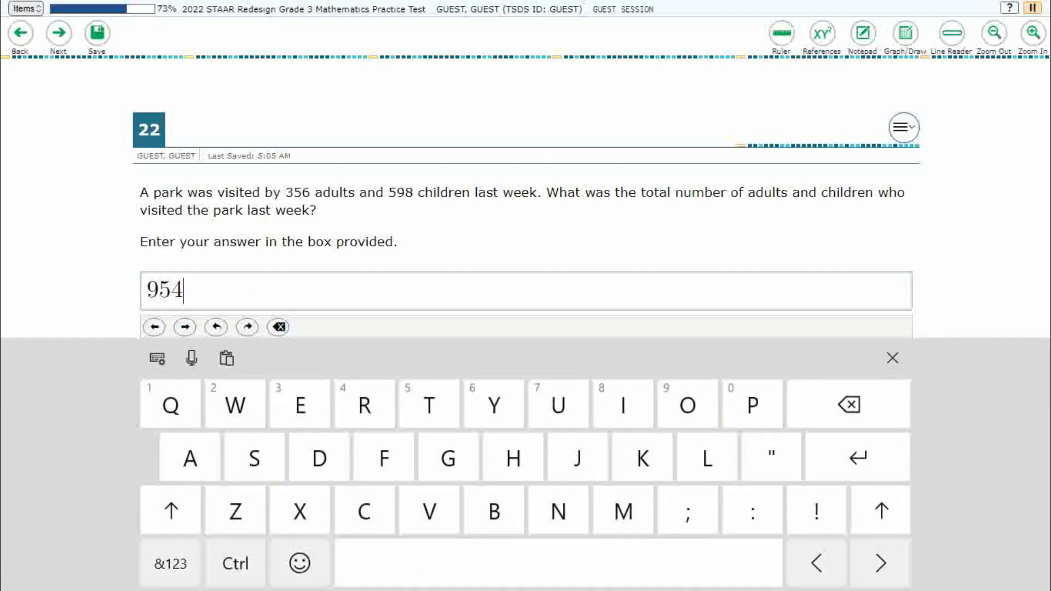
click(893, 357)
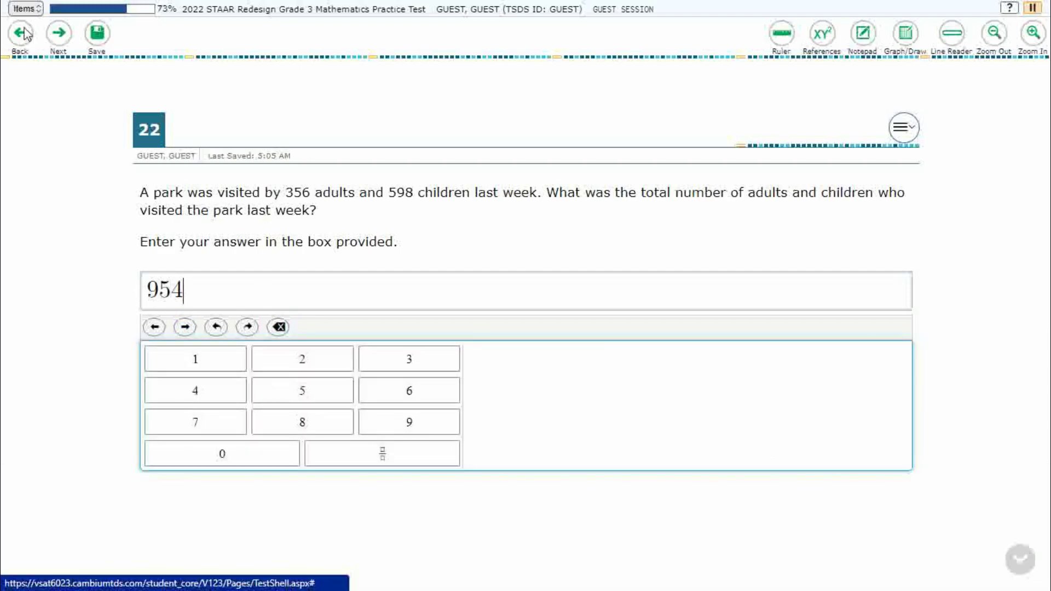